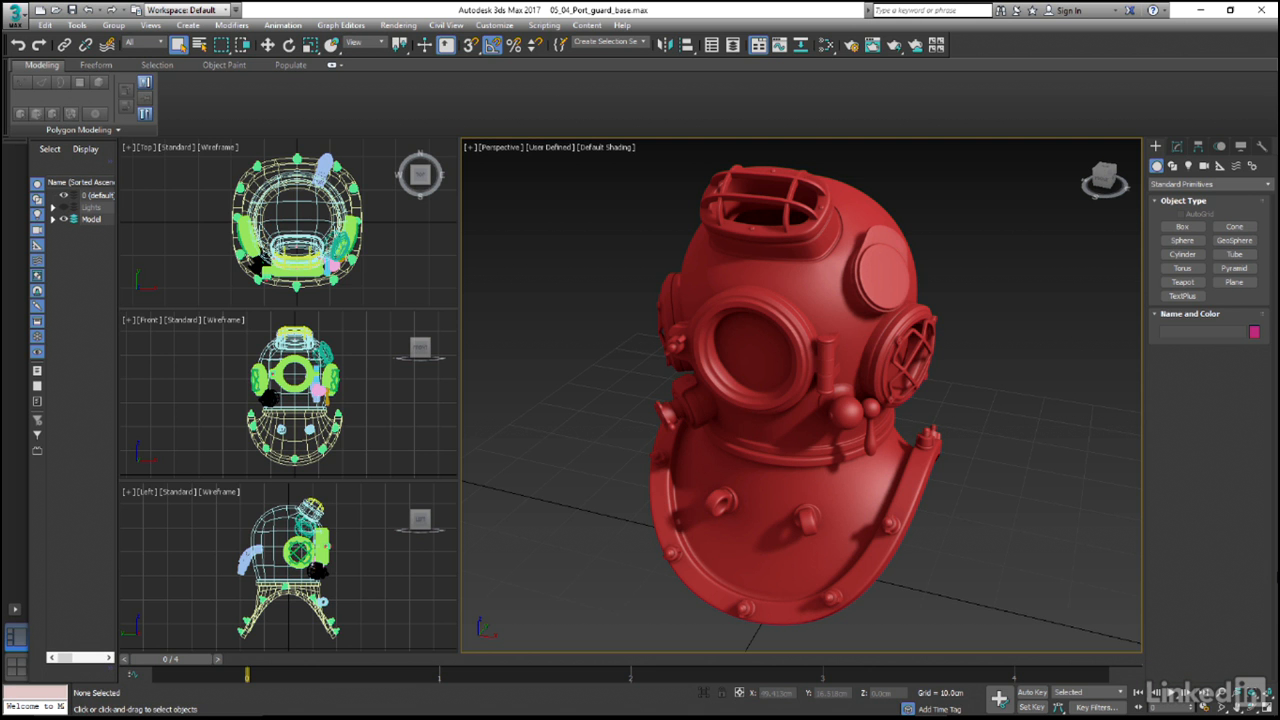
Isolate the helmet's front port window ring and frame it in a maximized Front view.
left_click(780, 328)
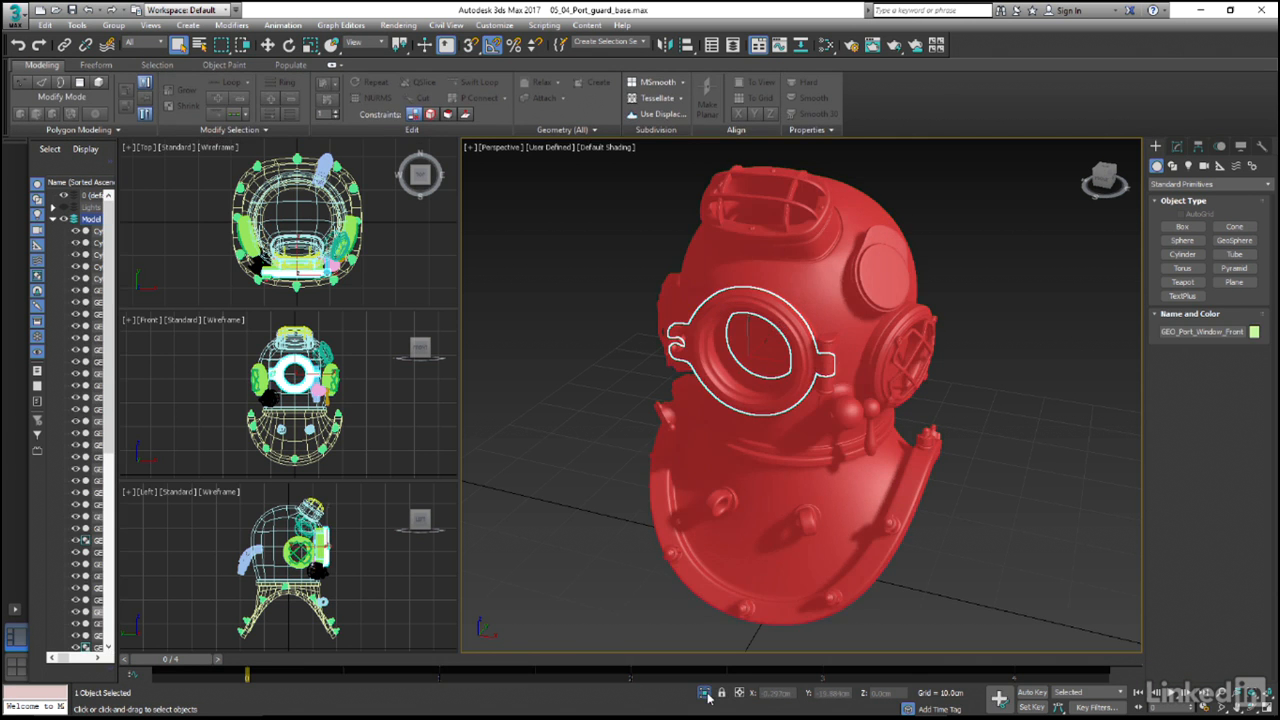
left_click(706, 694)
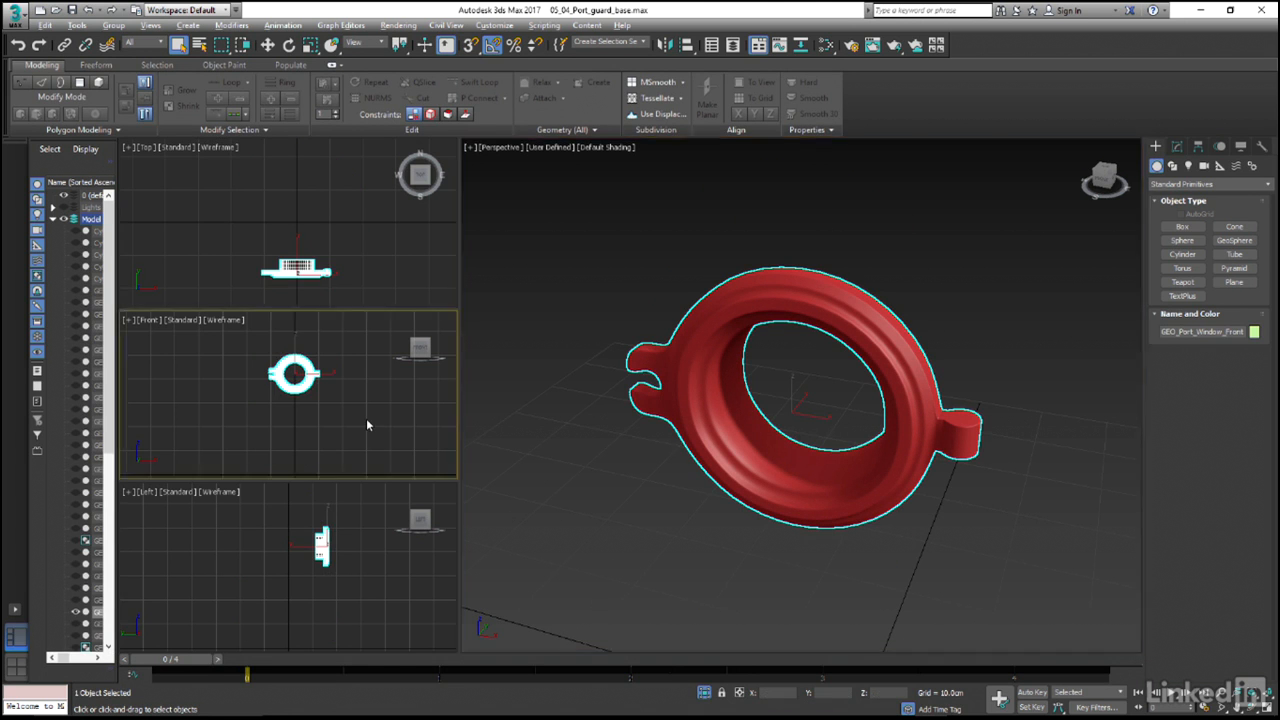
key("alt+w")
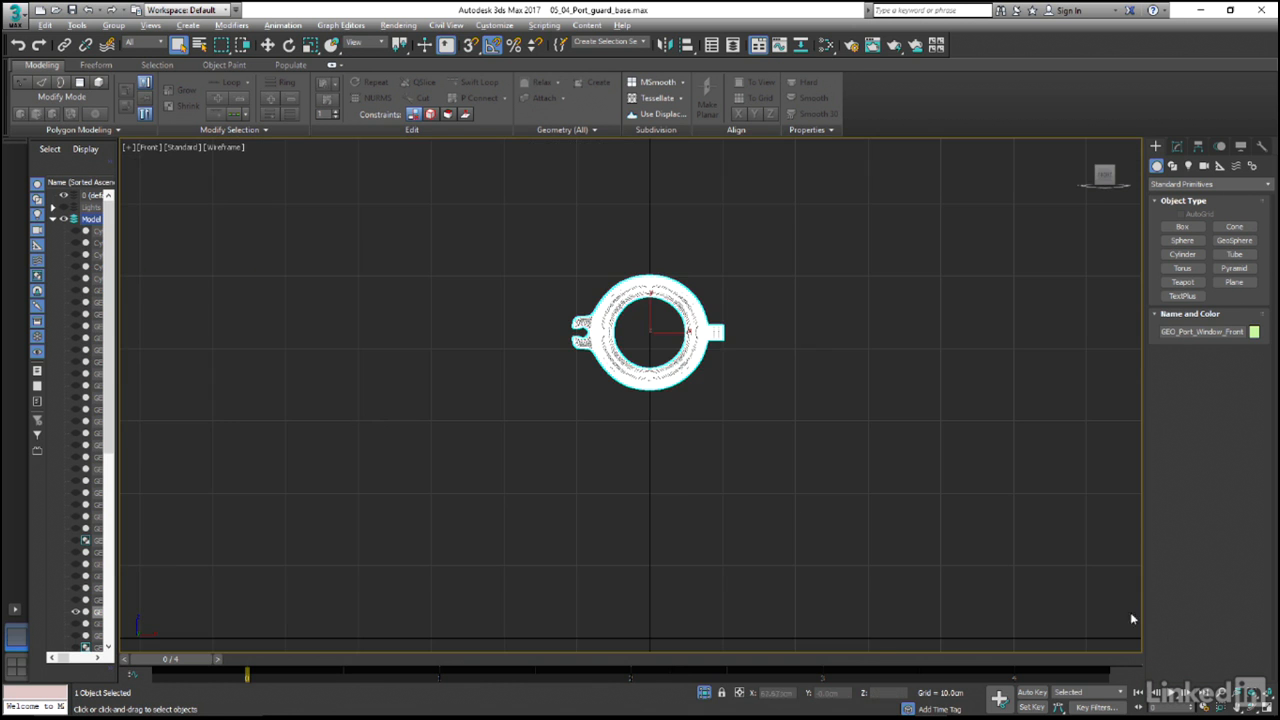
left_click(1271, 694)
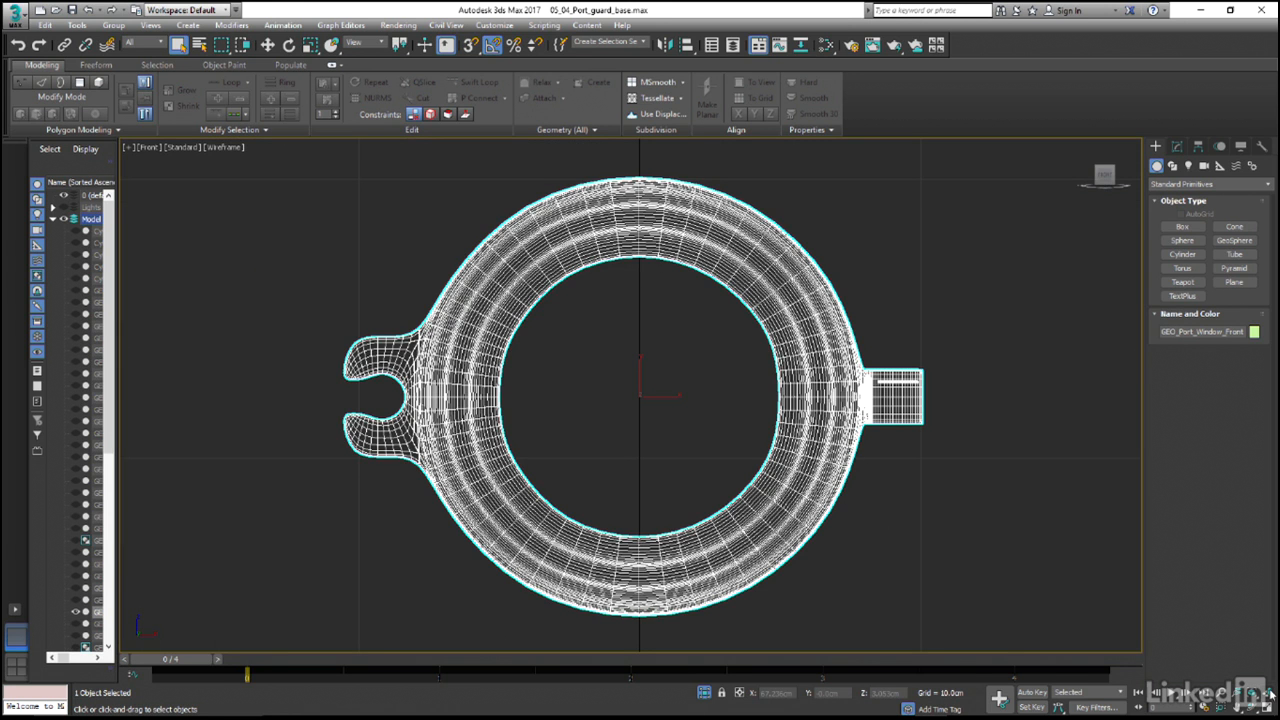
Create a plane across the upper part of the port opening with a length of 4.5 cm and a width of 8 cm.
left_click(1224, 284)
left_click_drag(499, 300, 788, 430)
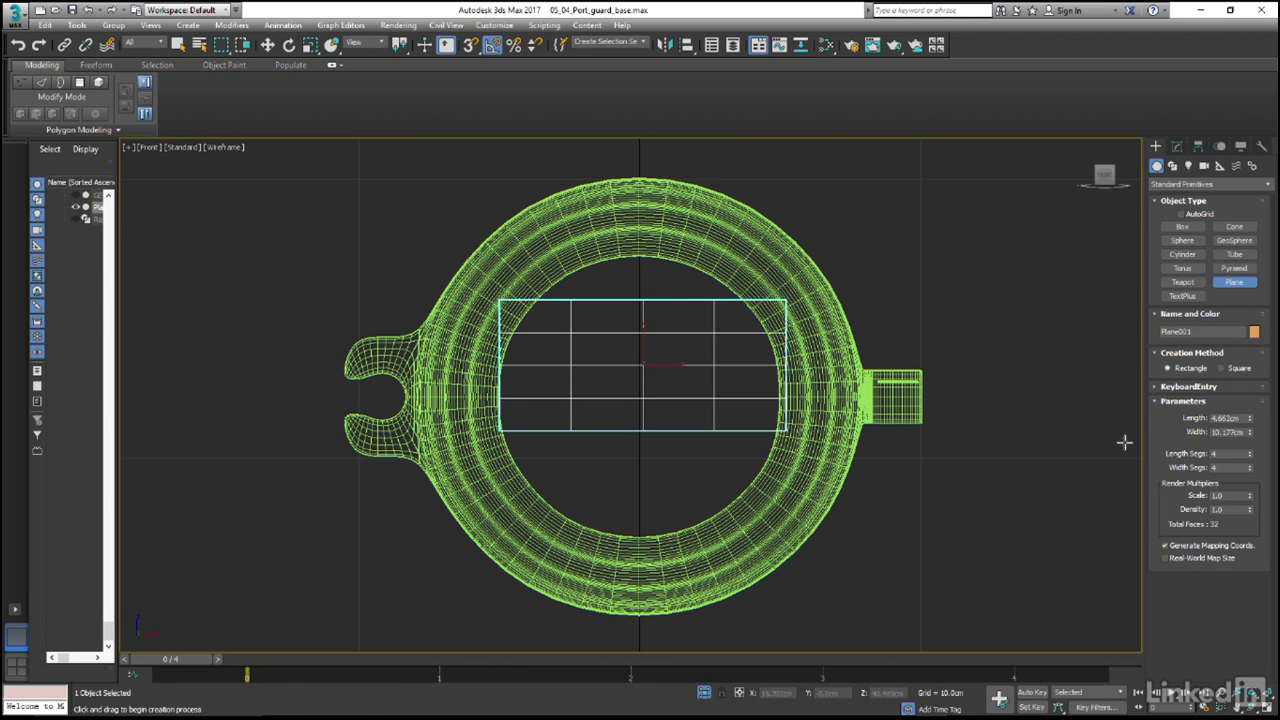
double_click(1242, 416)
type("4")
key("Tab")
type("8")
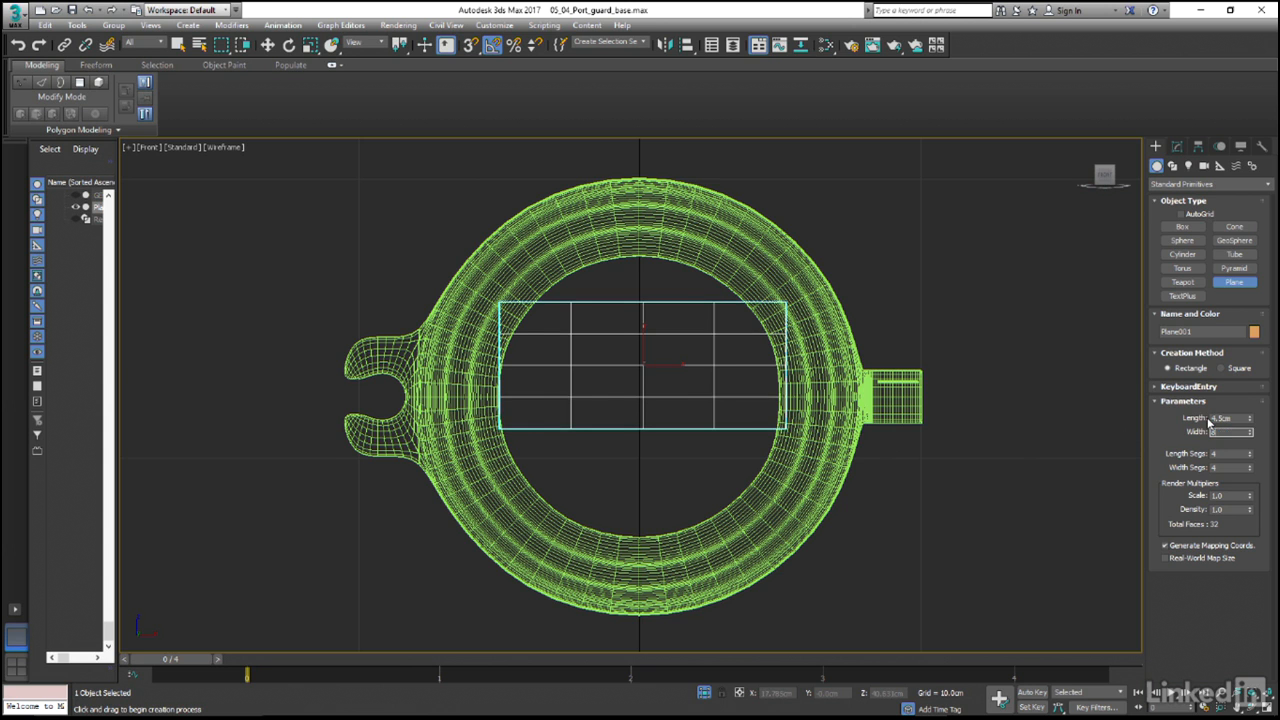
key("Return")
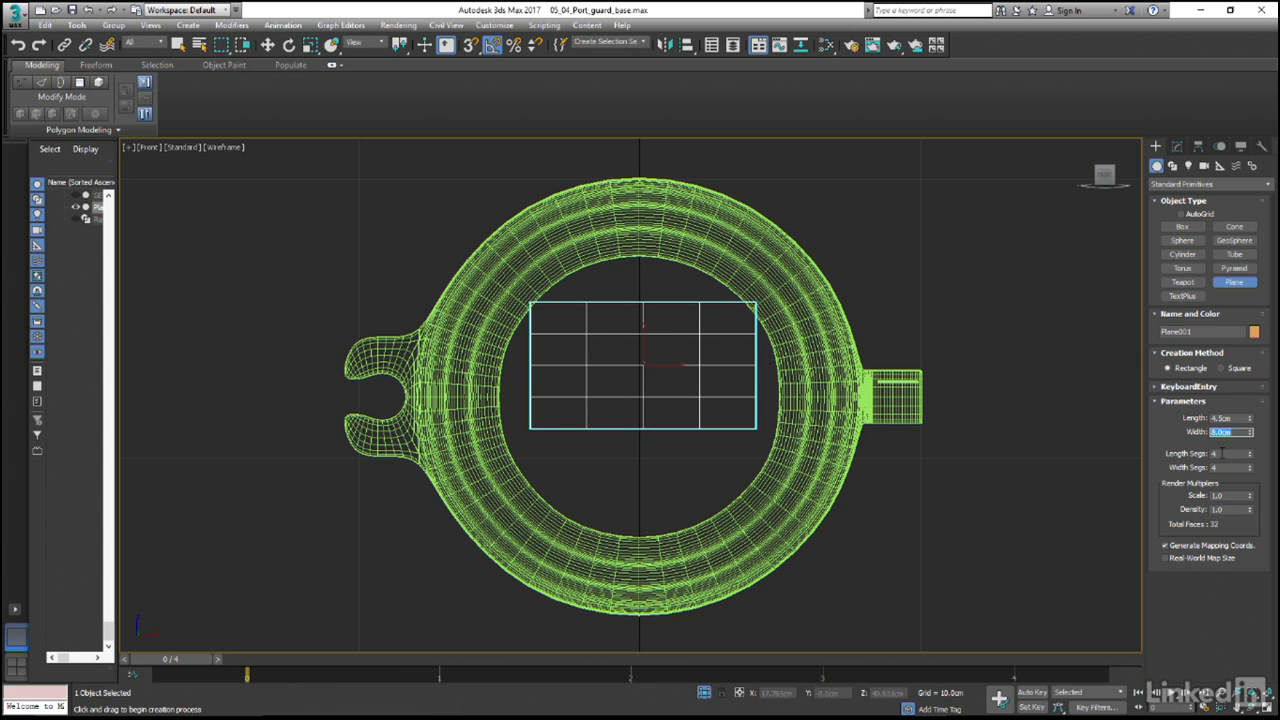
Set the plane's length segments to 1 and width segments to 3, and finish creating it.
double_click(1222, 453)
type("1")
key("Tab")
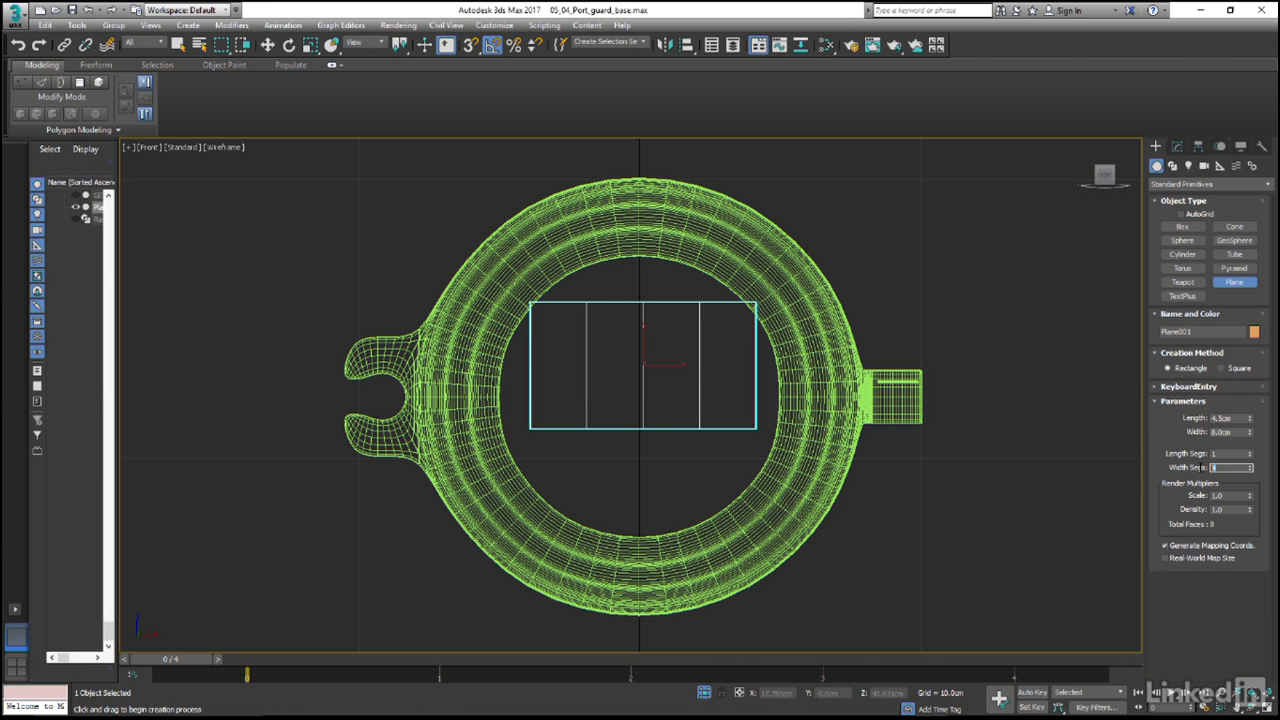
type("3")
key("Return")
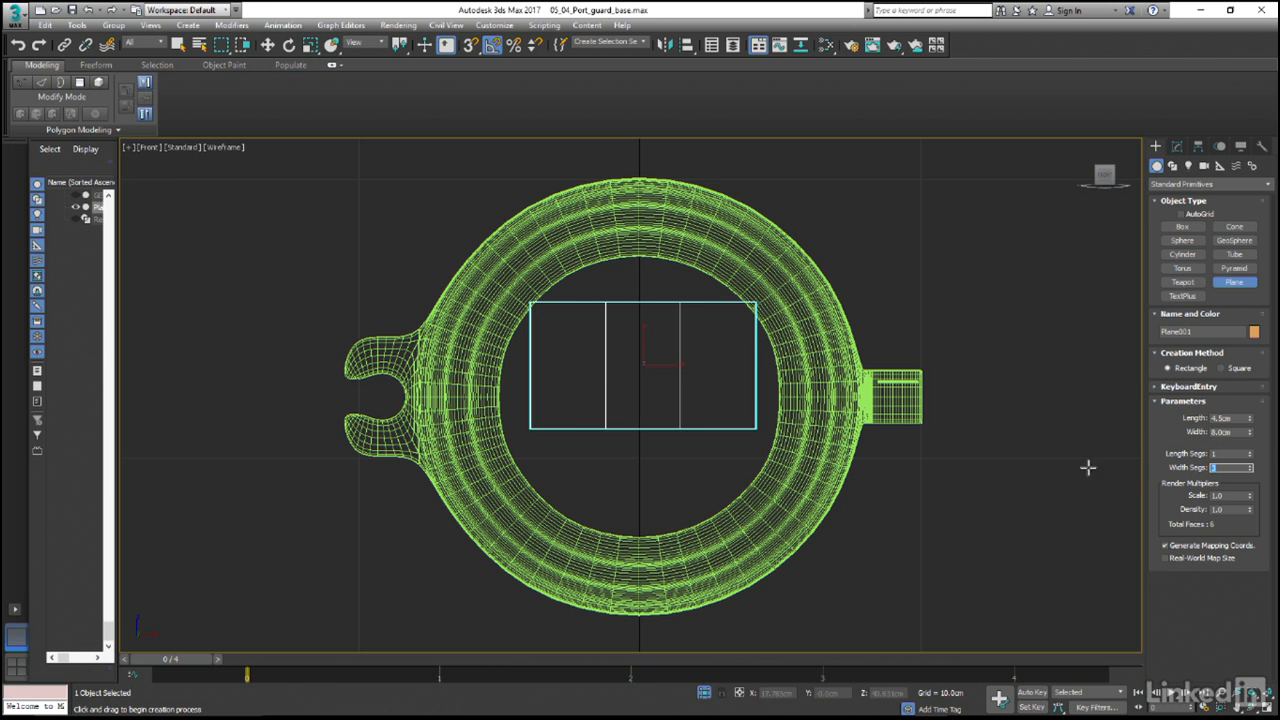
right_click(983, 456)
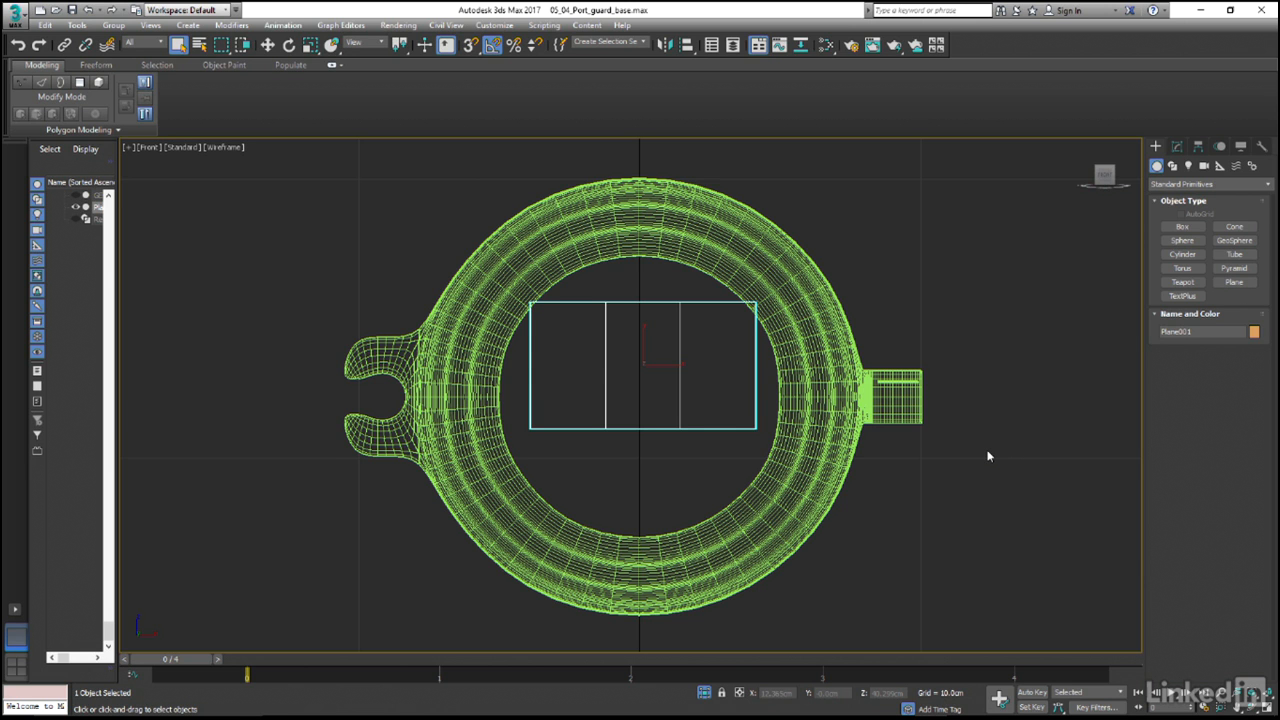
Convert the plane to an Editable Poly.
right_click(686, 346)
mouse_move(745, 480)
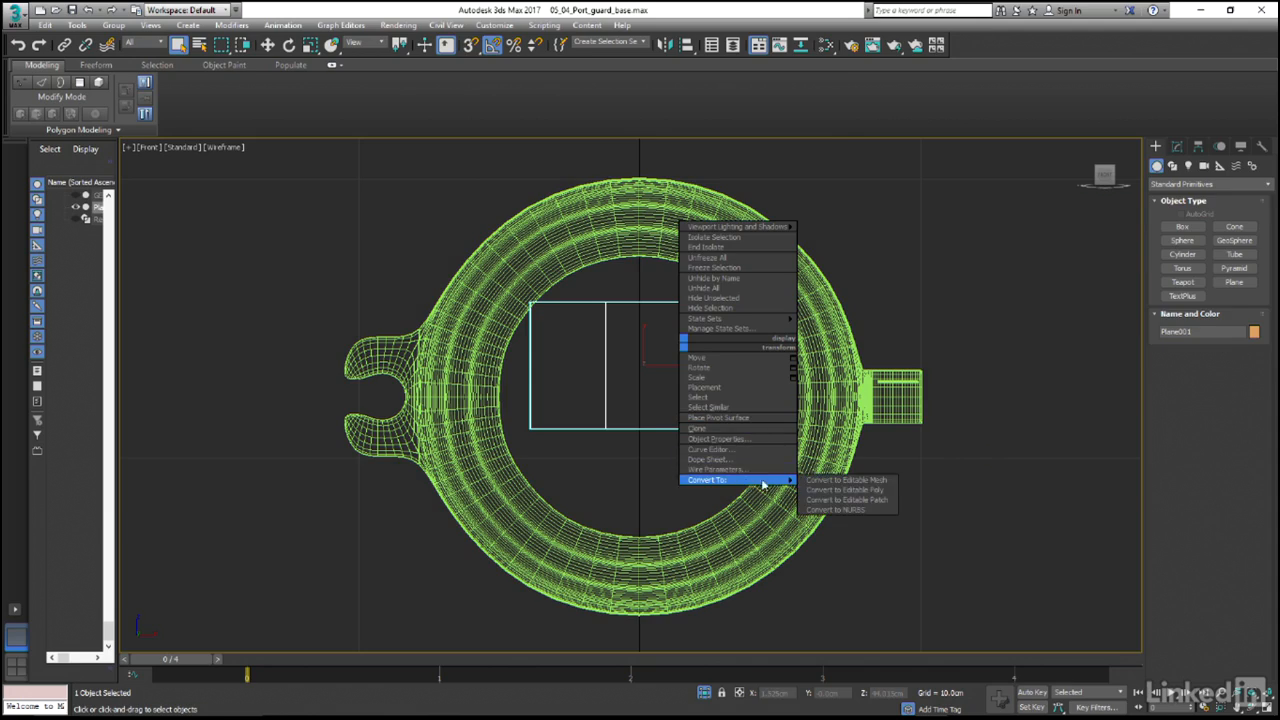
left_click(835, 486)
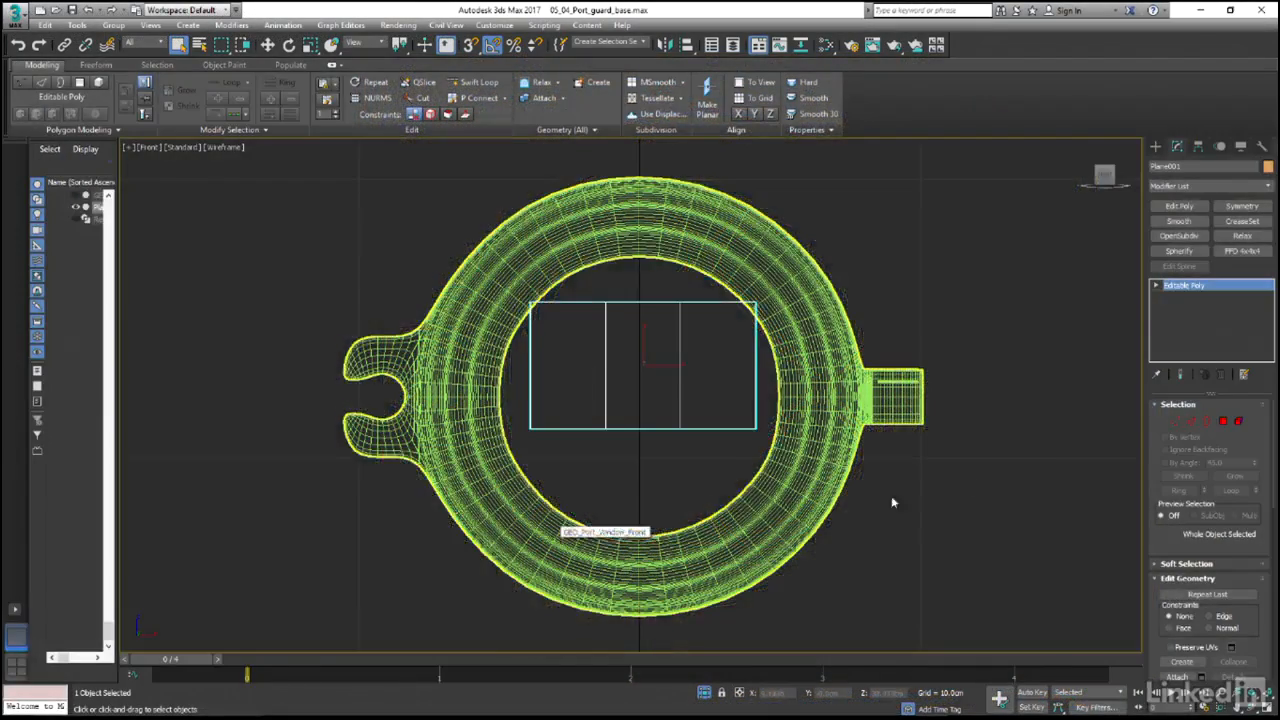
Raise the plane's top middle edge about 1.5 cm to meet the ring's inner rim.
left_click(1191, 421)
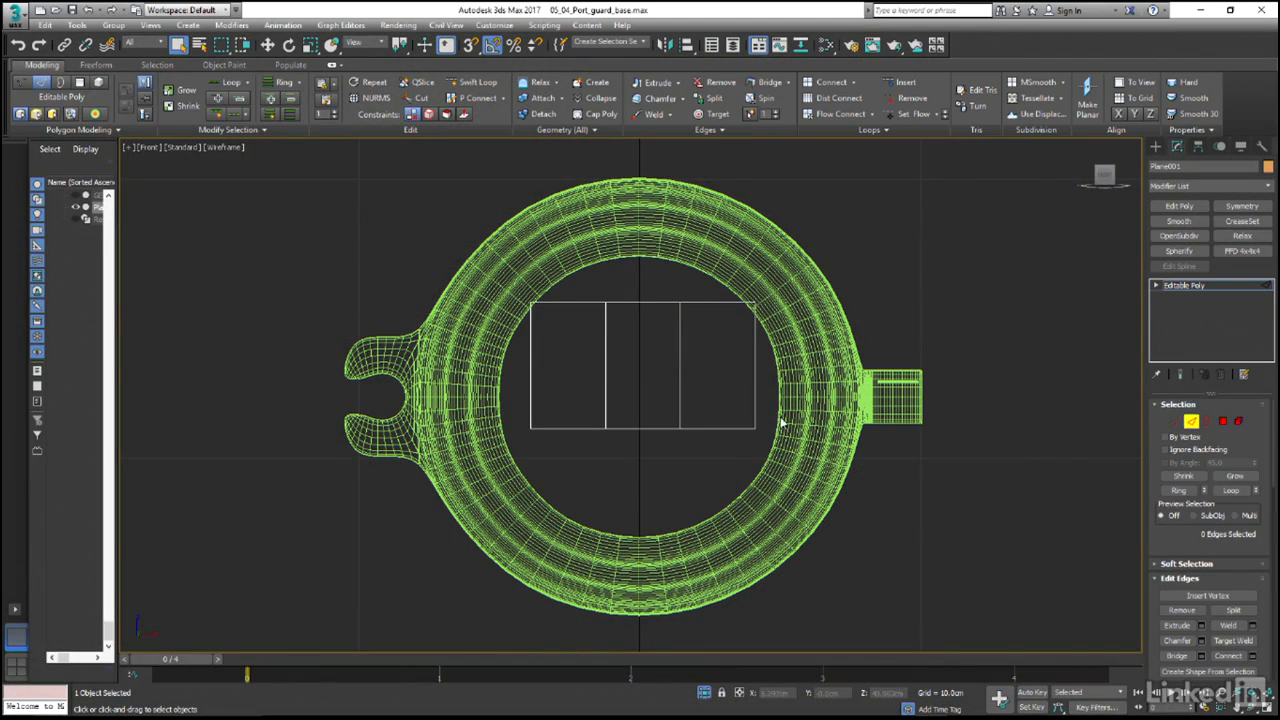
left_click(641, 302)
key("w")
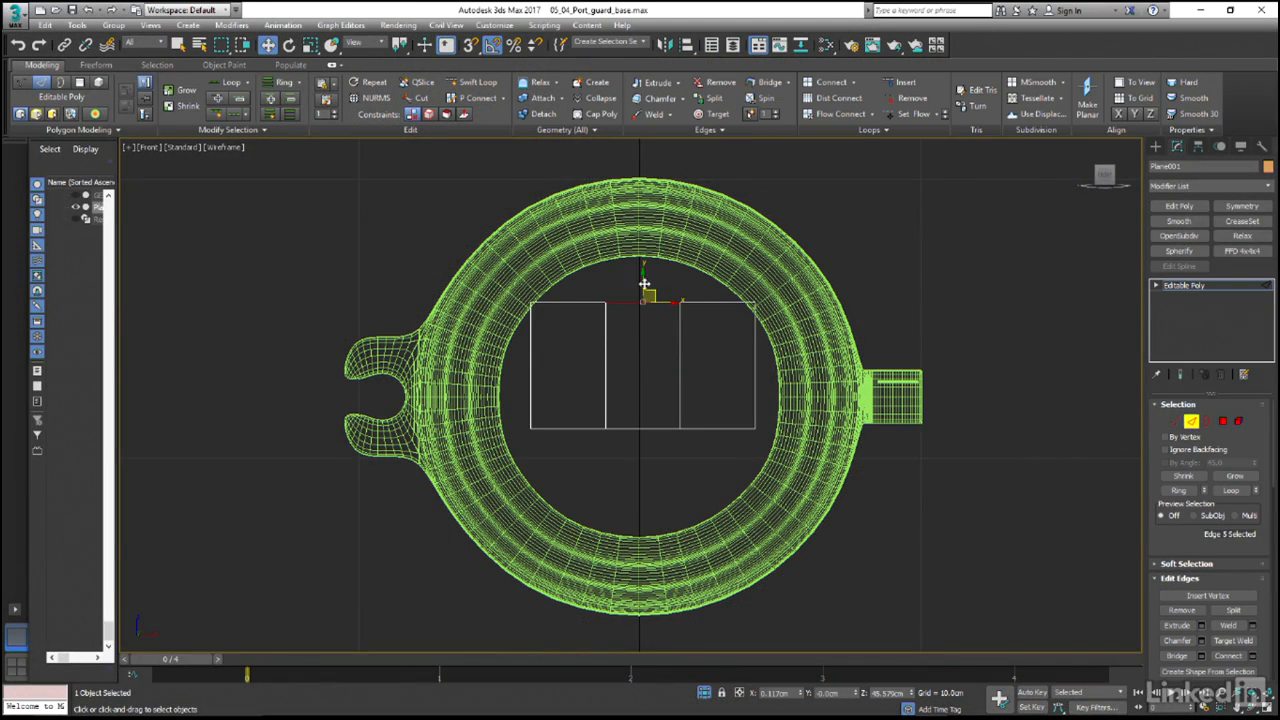
left_click_drag(641, 277, 641, 237)
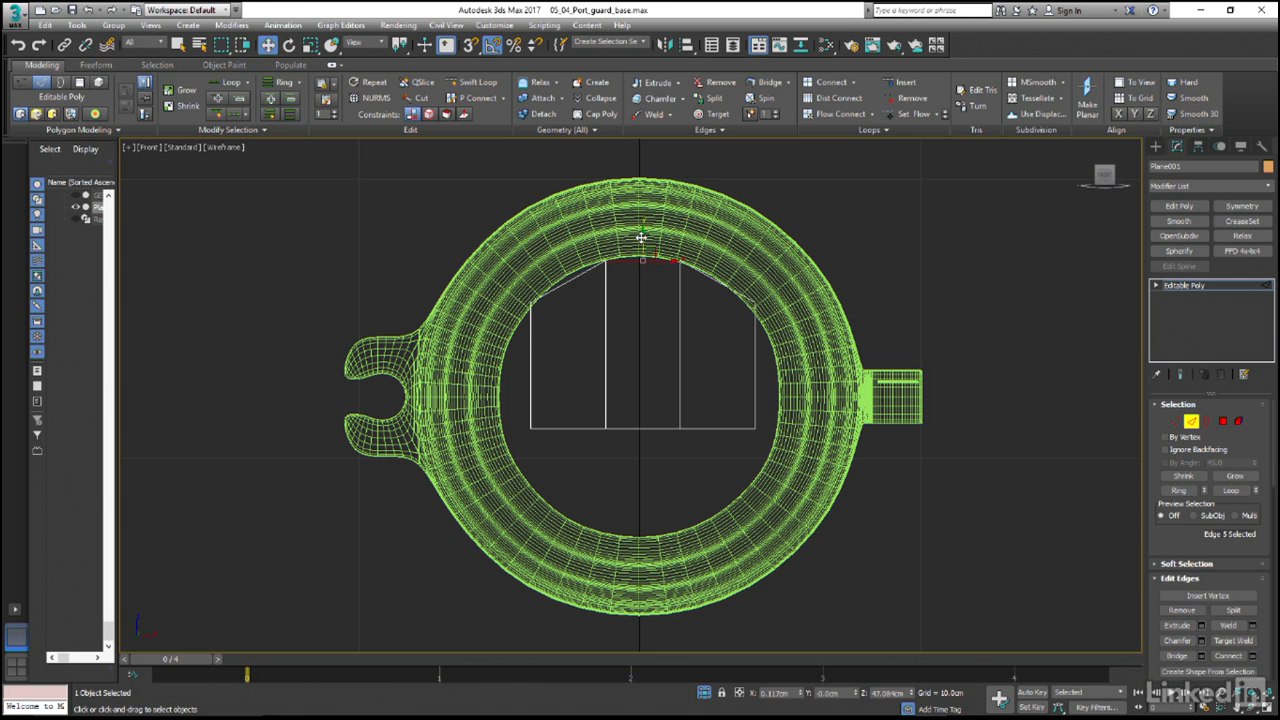
Connect the middle section's top and bottom edges with 2 segments and pinch 15, and extend the top center edge upward into a small tab.
key("alt+r")
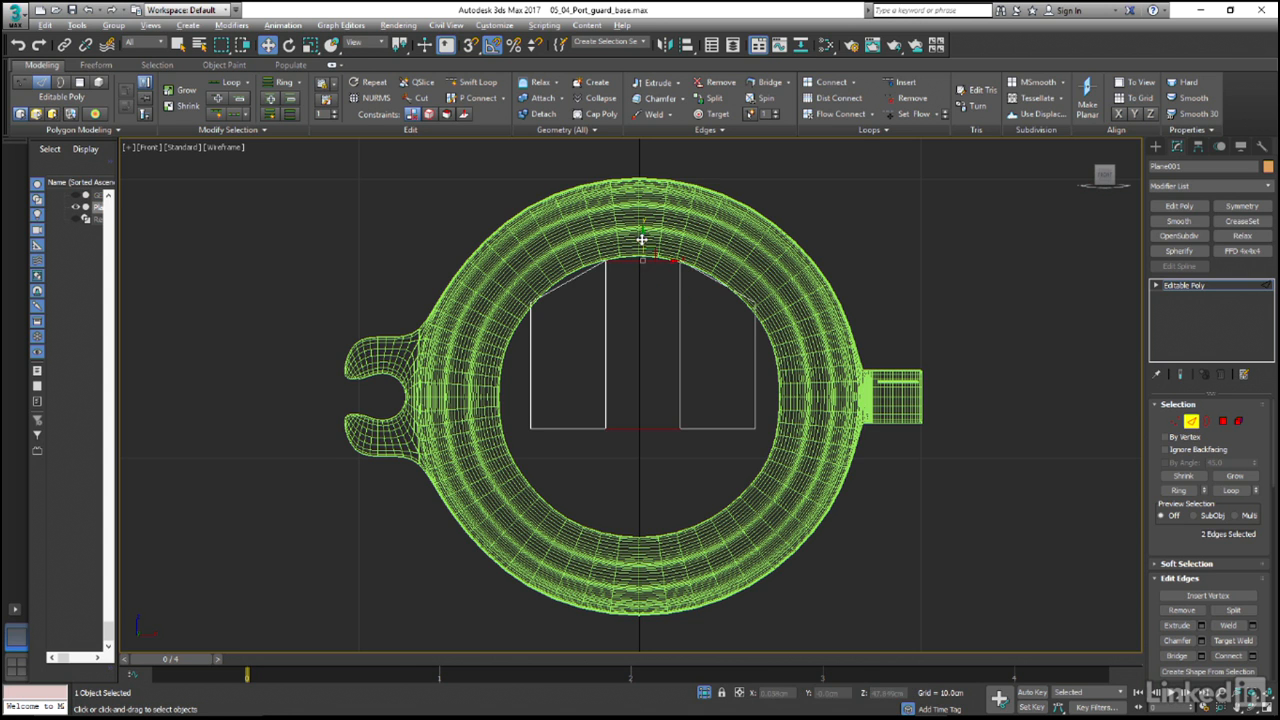
left_click(828, 86, "shift")
left_click_drag(665, 378, 868, 234)
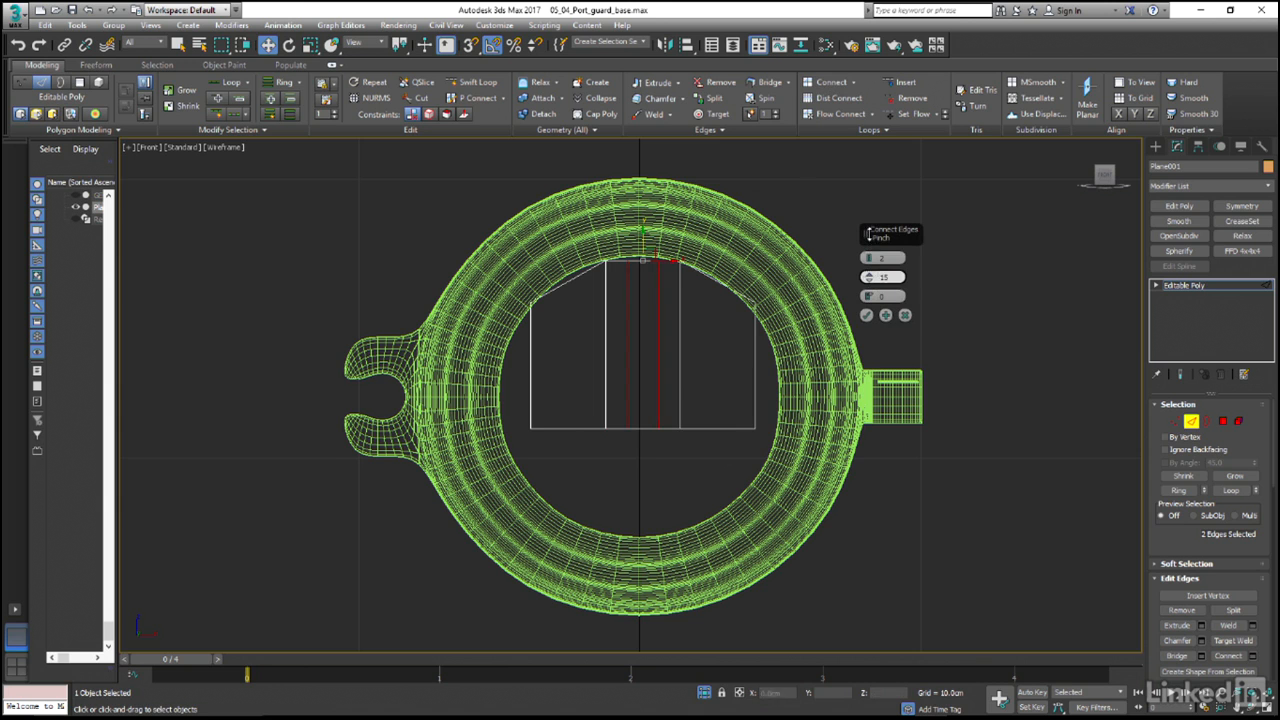
left_click(866, 315)
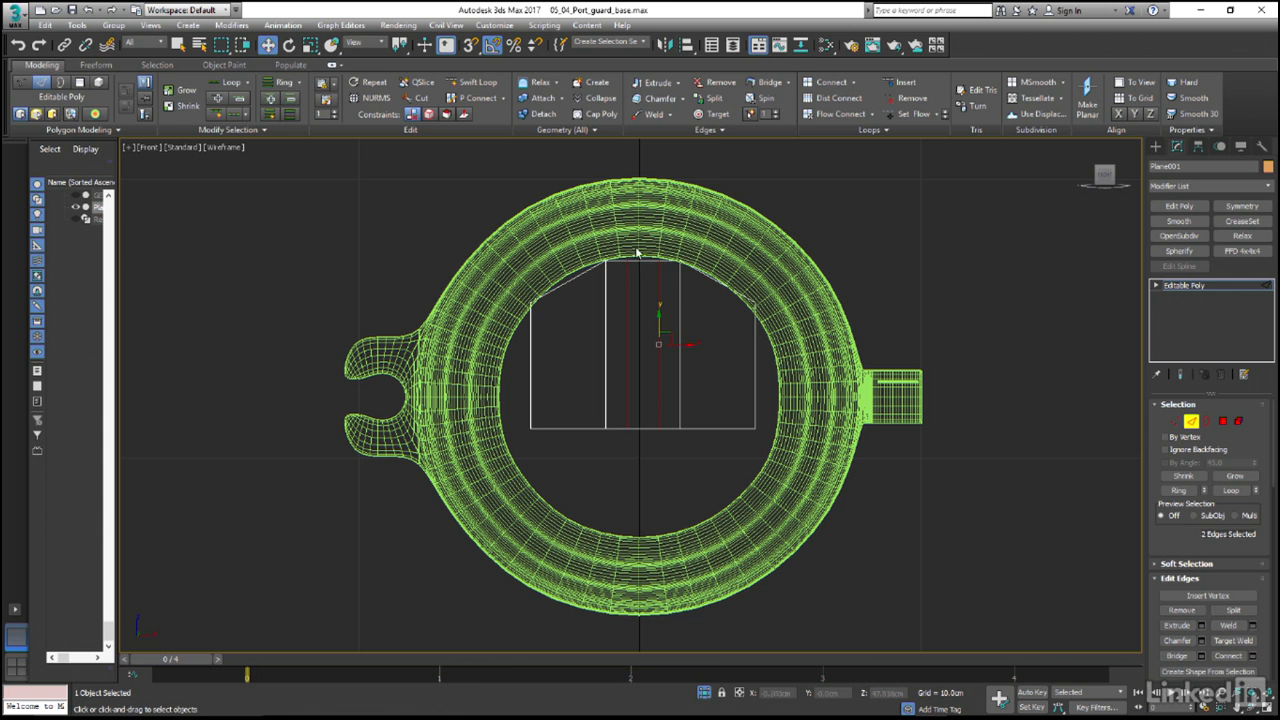
left_click(643, 271)
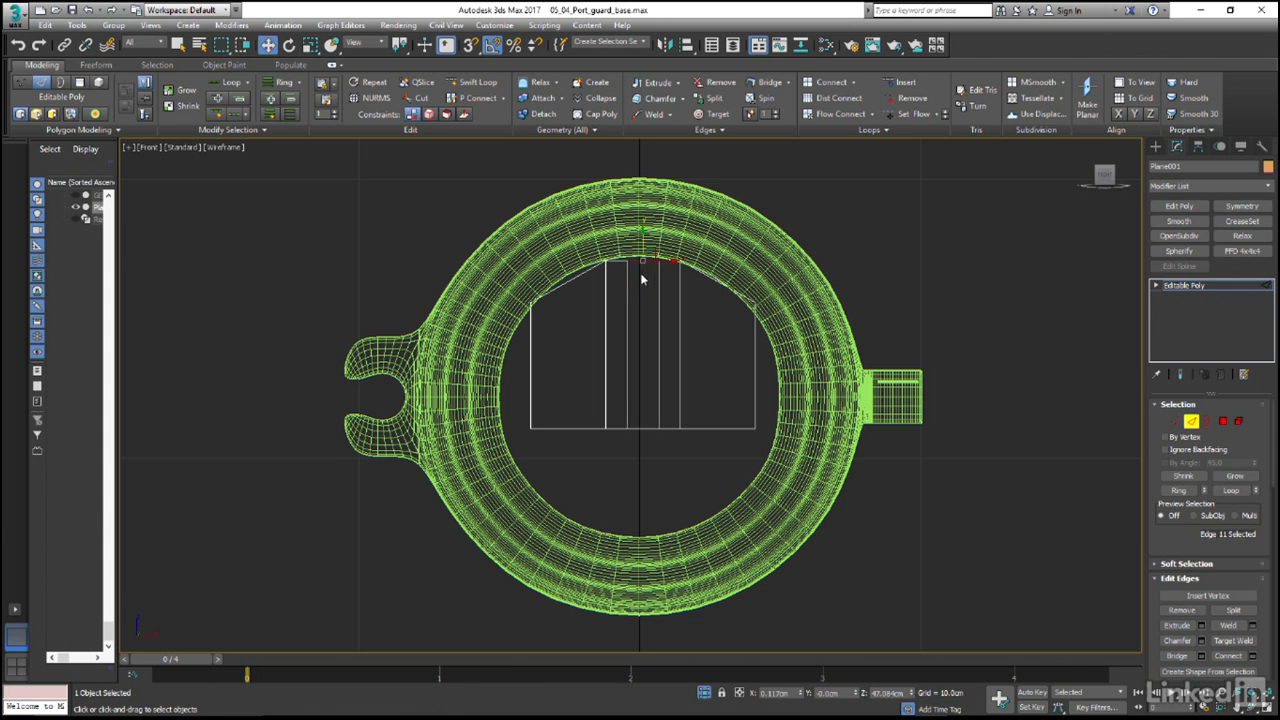
left_click_drag(643, 238, 644, 210, "shift")
Select the plane's five main polygons, excluding the small tab at the top, and return to object level.
left_click(1223, 421)
left_click(726, 371)
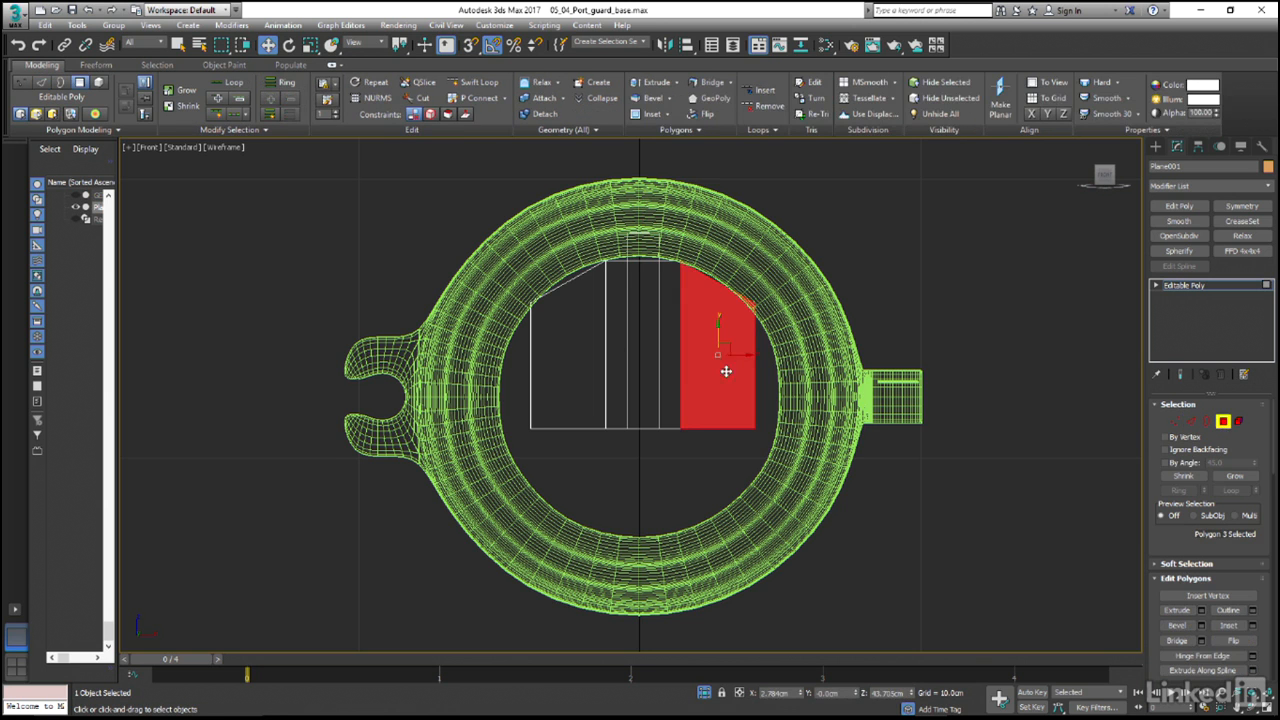
left_click(671, 371, "ctrl")
left_click(647, 373, "ctrl")
left_click(614, 375, "ctrl")
left_click(585, 375, "ctrl")
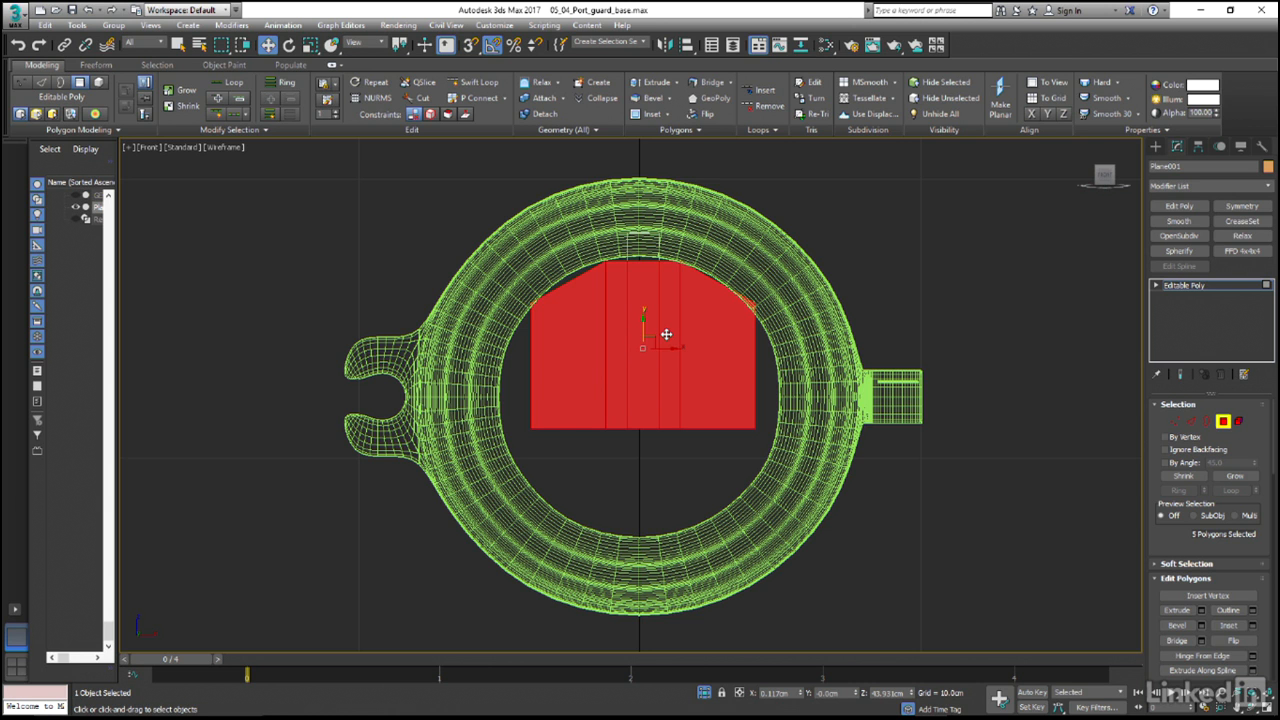
left_click(1223, 421)
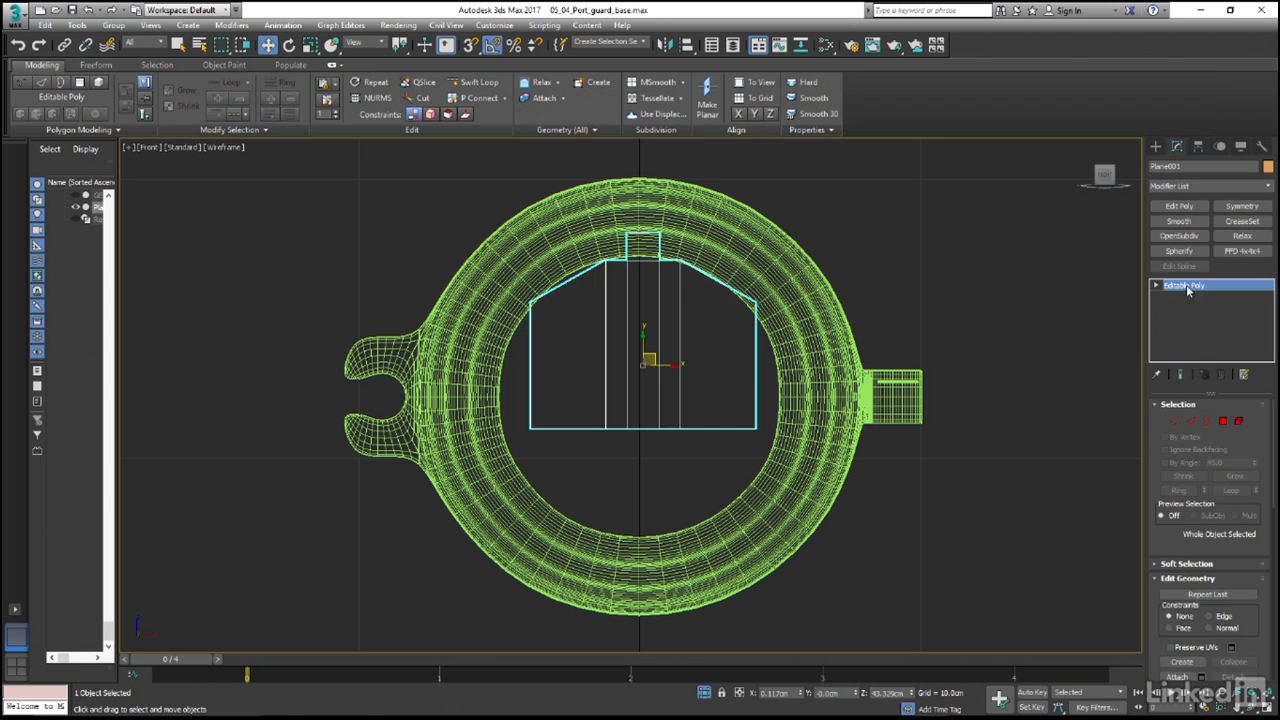
Add an Edit Poly modifier above the plane's Editable Poly and rename it Inset.
left_click(1180, 206)
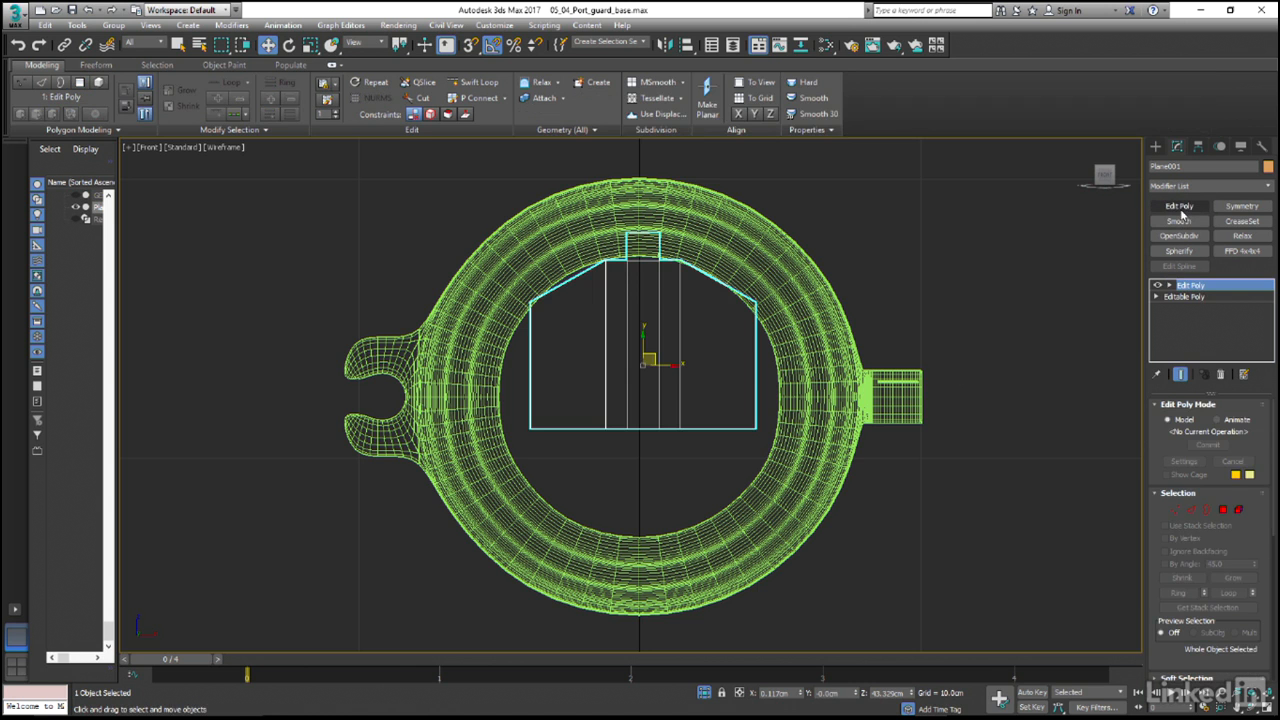
right_click(1188, 286)
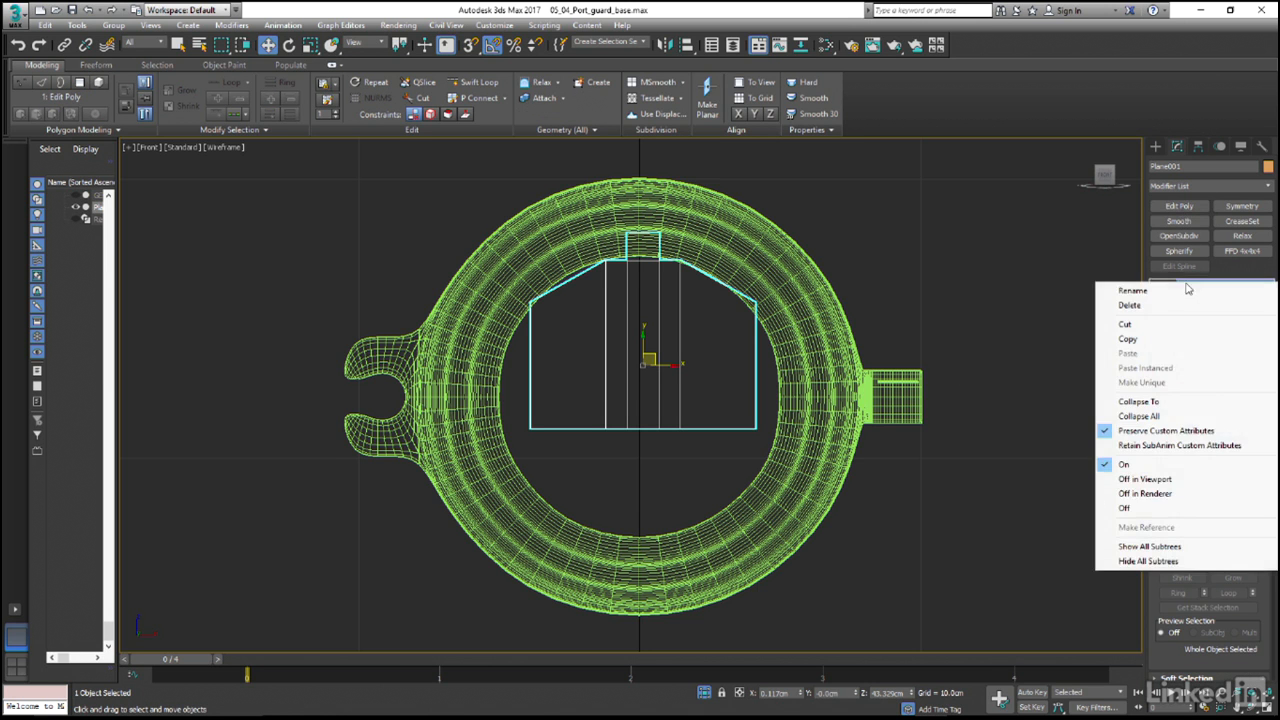
left_click(1133, 290)
type("Sy")
type("set")
key("Return")
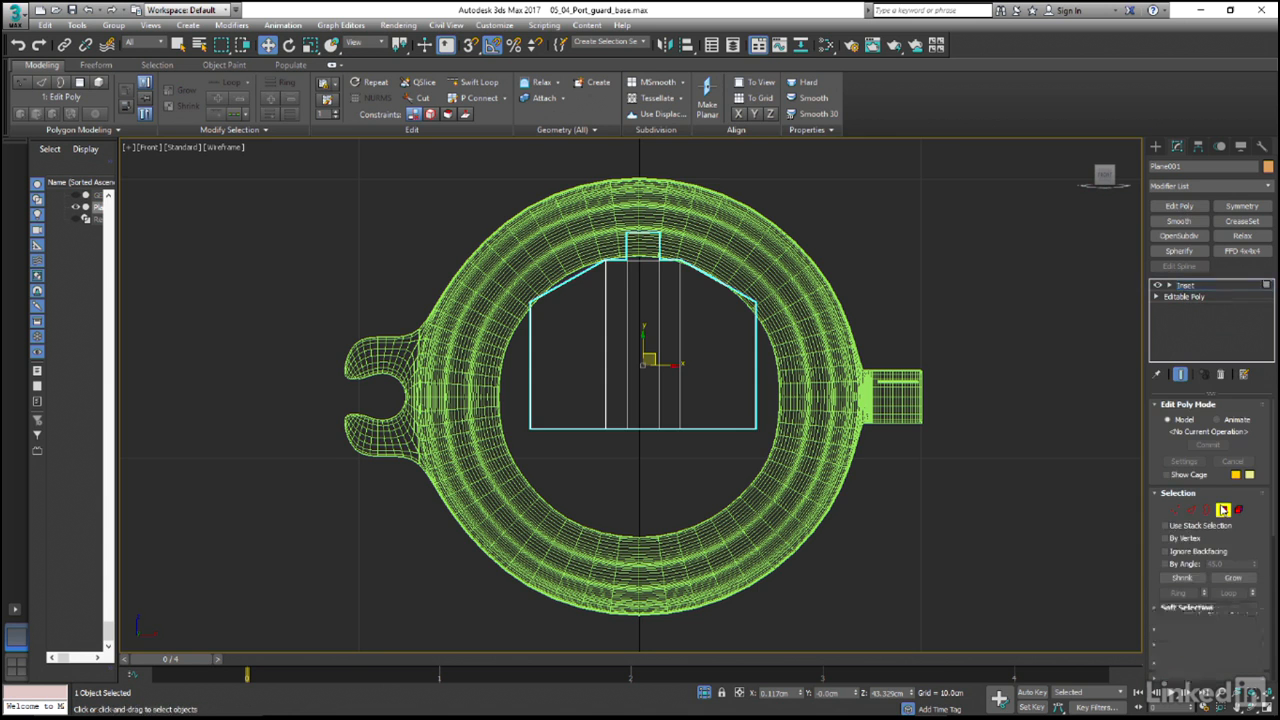
Inset the five main polygons as a group by 0.5 cm and delete the resulting inner polygons.
left_click(1222, 510)
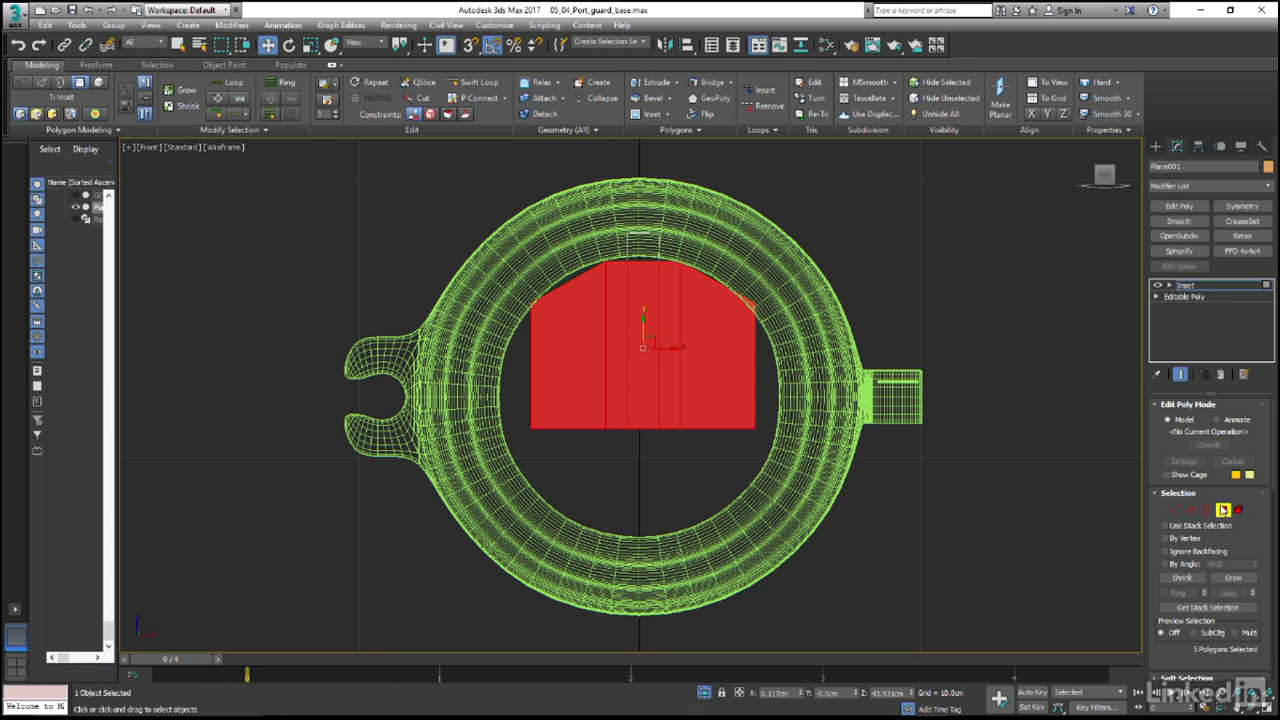
left_click(650, 114)
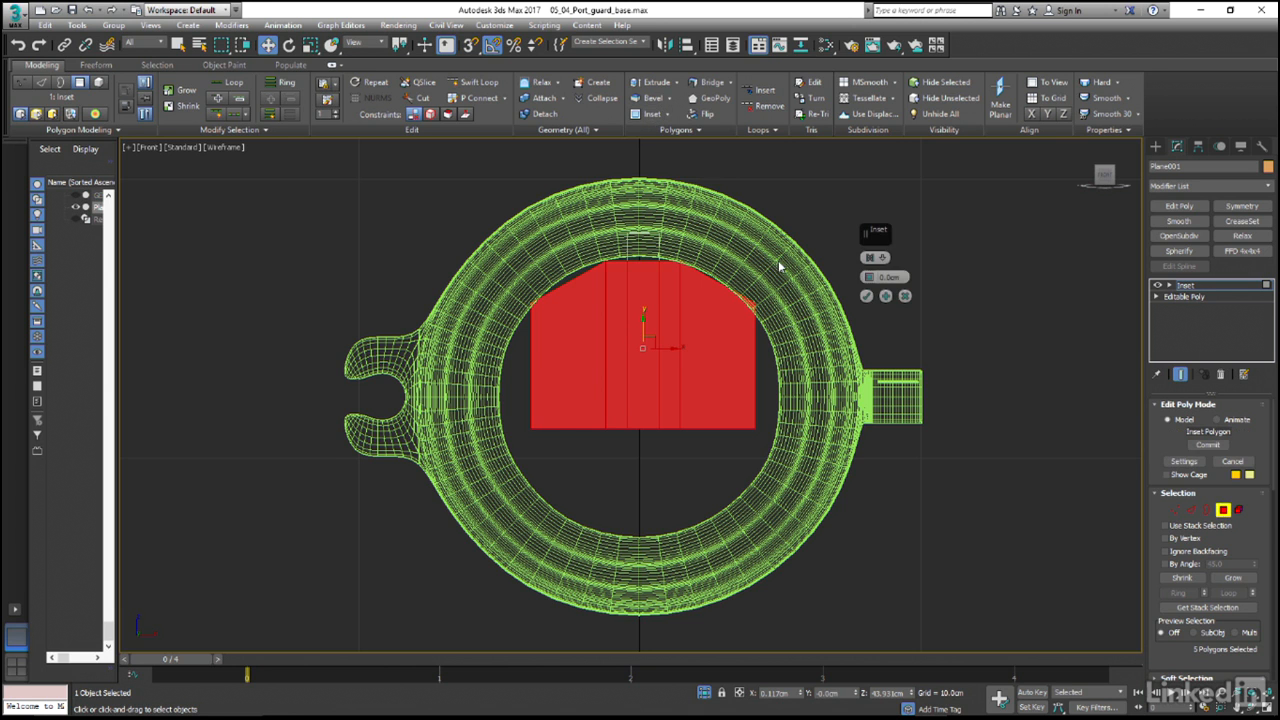
type("0.5")
key("Return")
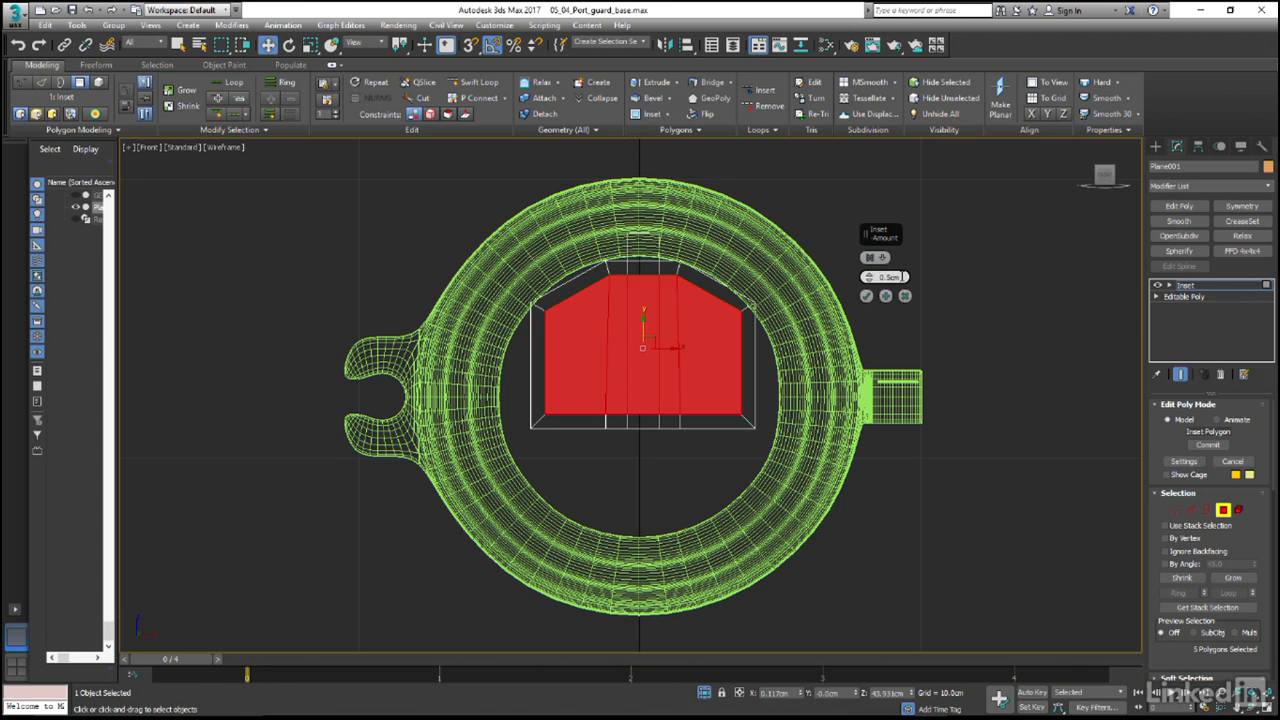
left_click(867, 296)
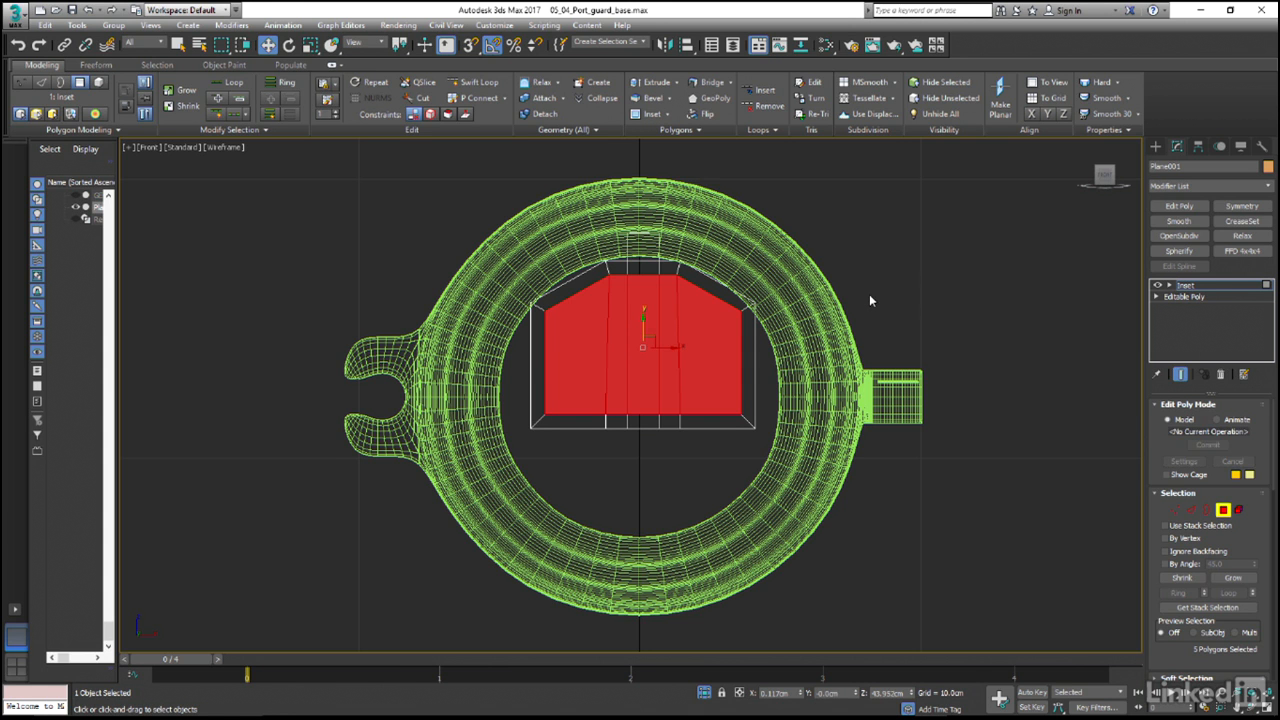
left_click(870, 297)
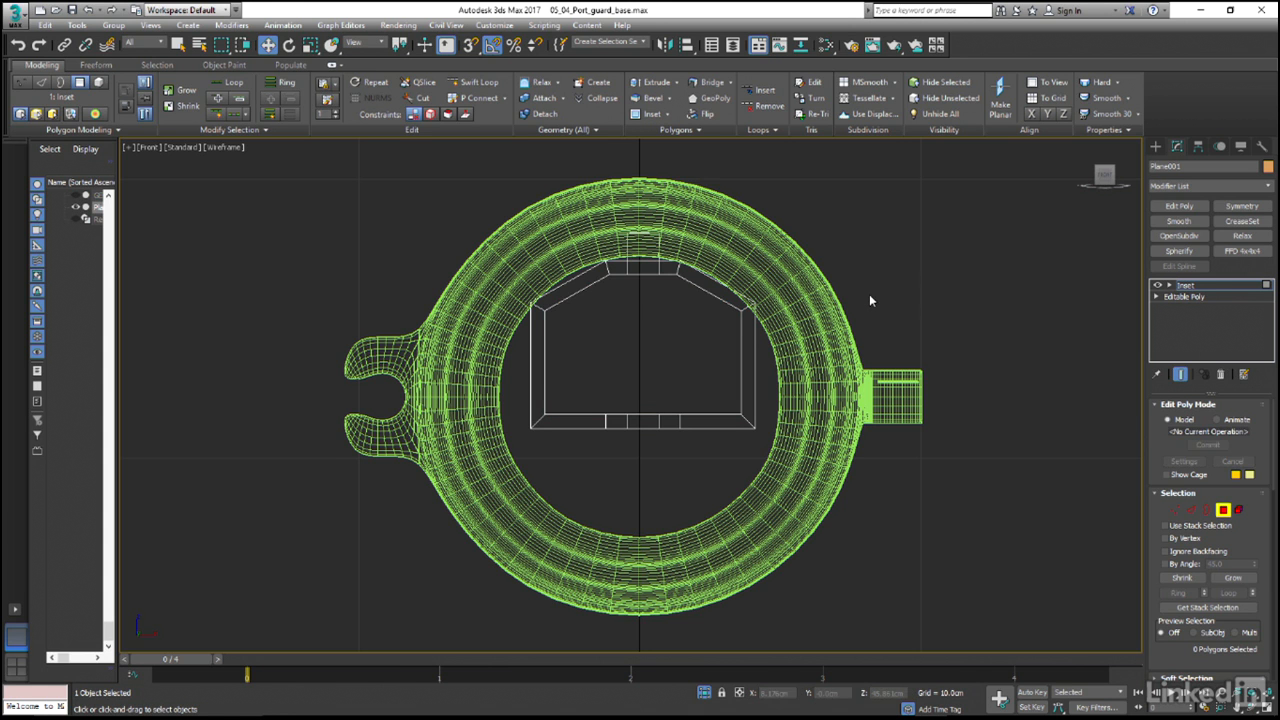